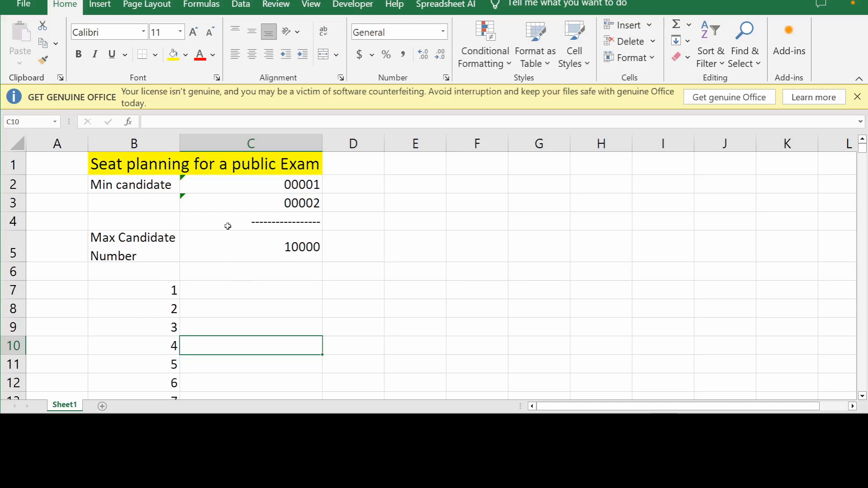
Step: Enter 00001 in cell C7 as an ordinary number
left_click(253, 288)
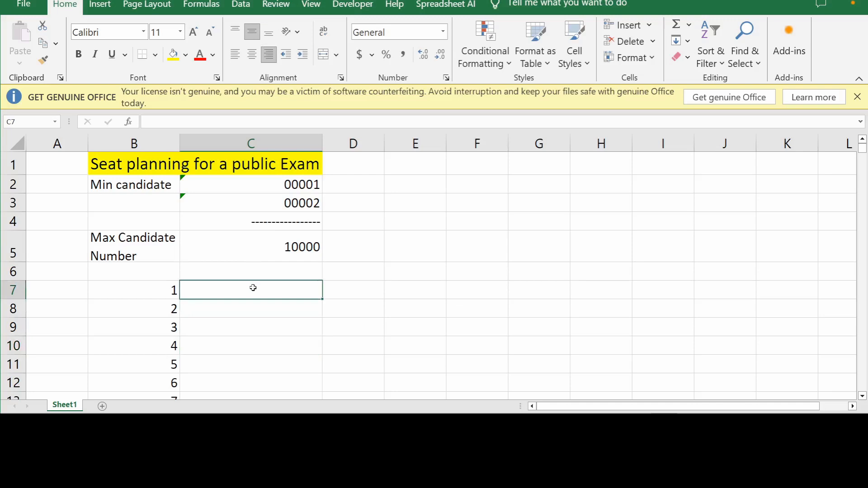
type("0000")
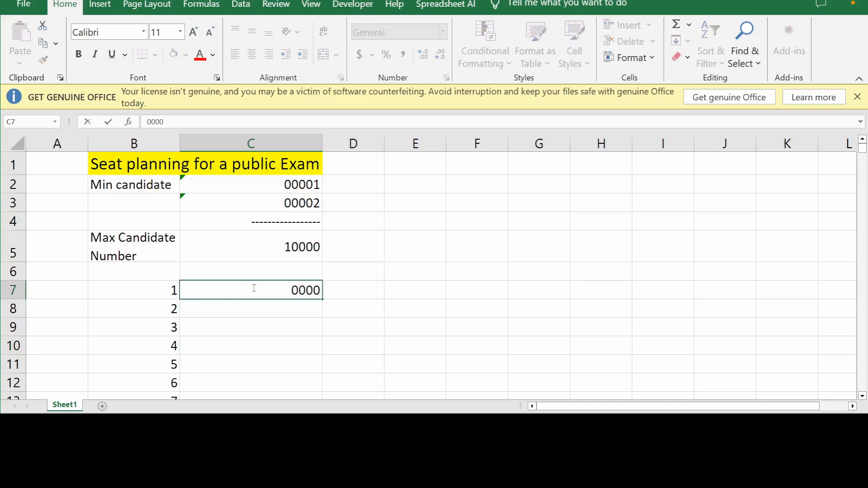
type("1")
key("Return")
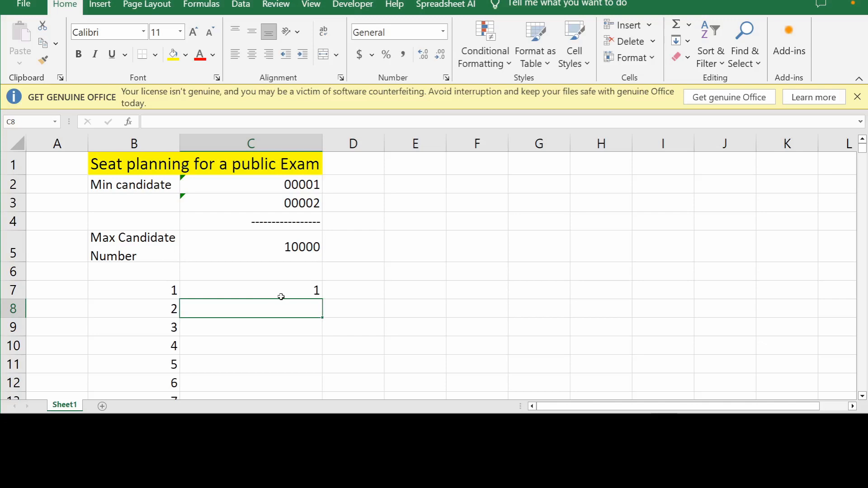
Step: Format cell D2 as Text through the Format Cells dialog
left_click(283, 289)
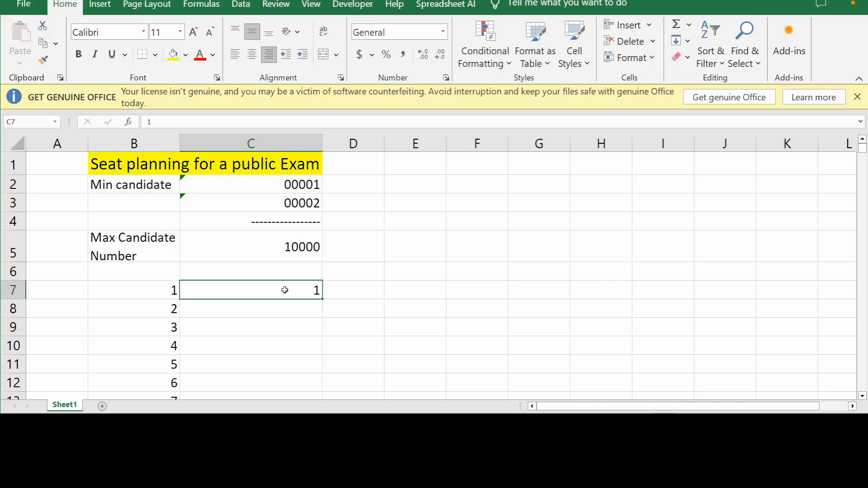
left_click(372, 185)
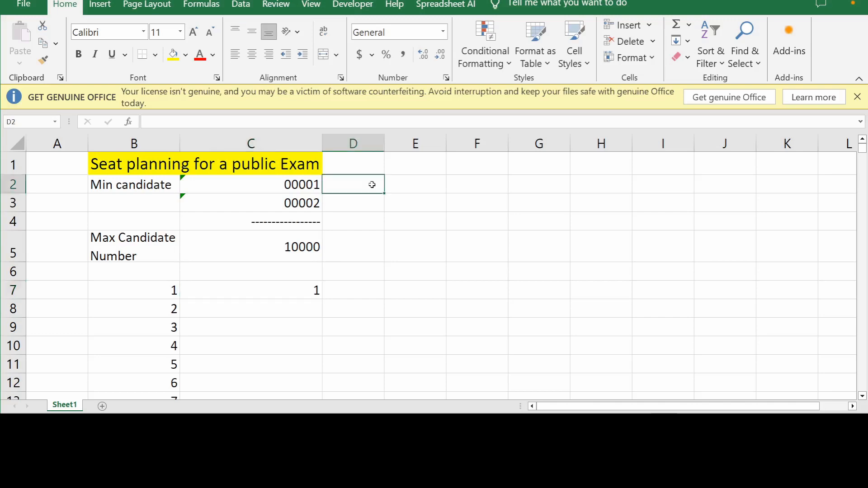
right_click(372, 185)
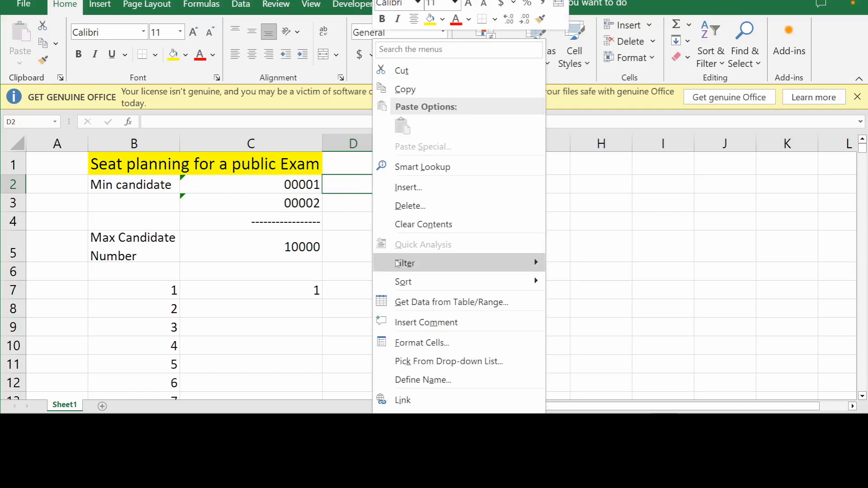
left_click(431, 344)
left_click(302, 266)
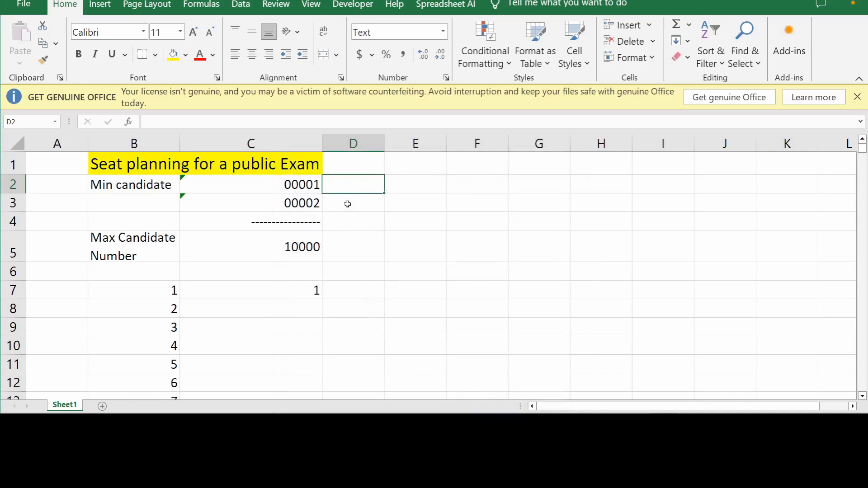
Step: Enter 00001 as text in cell D2
type("000")
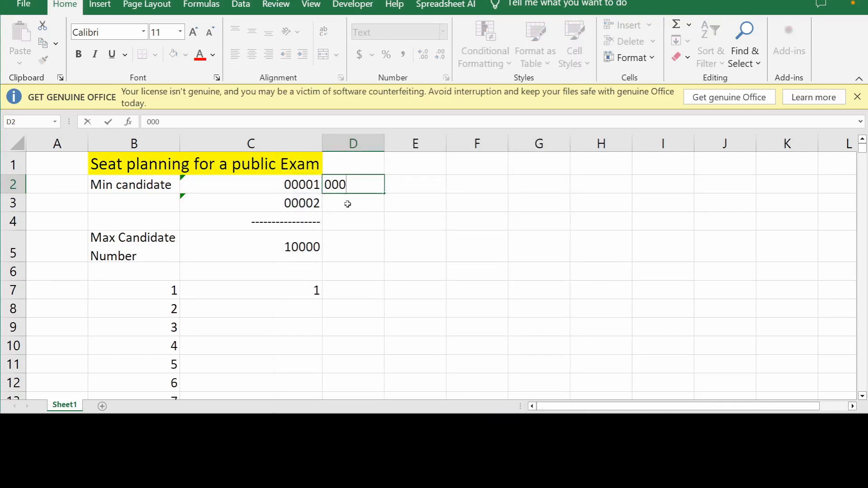
type("01")
key("Return")
left_click(372, 184)
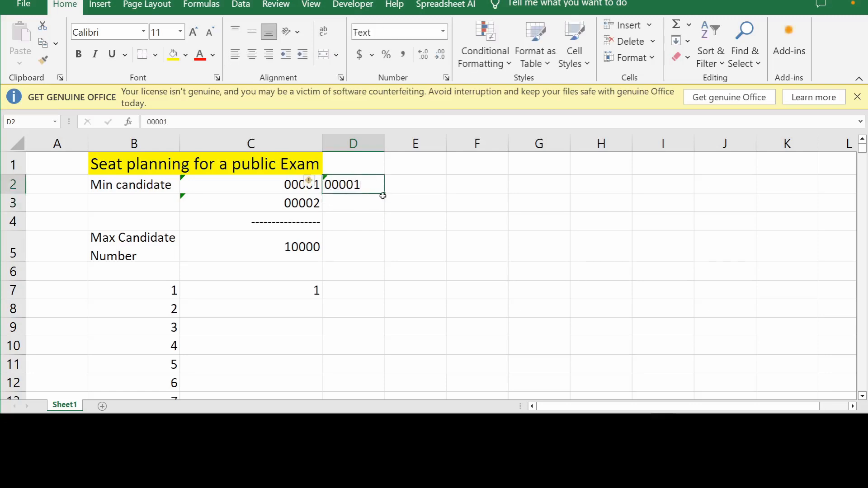
Step: Fill the D2 value down column D to row 113, then undo both the fill and the D2 entry
left_click_drag(385, 195, 403, 382)
scroll(403, 382, "up", 20)
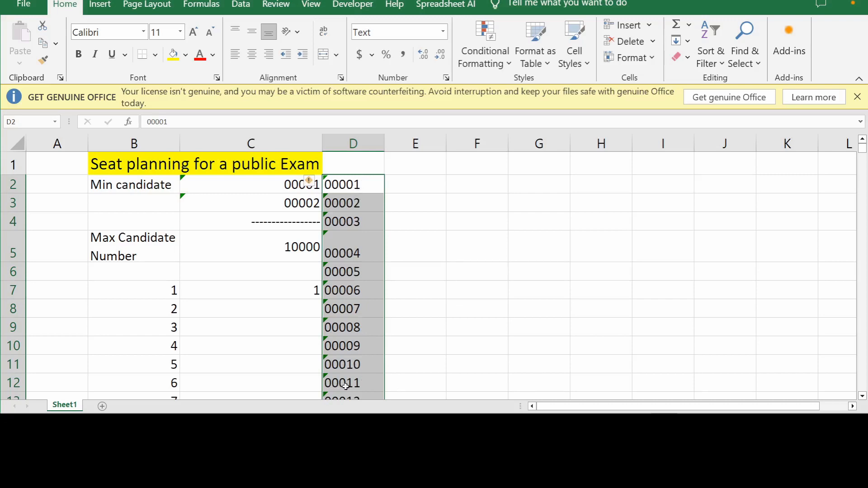
scroll(357, 386, "down", 20)
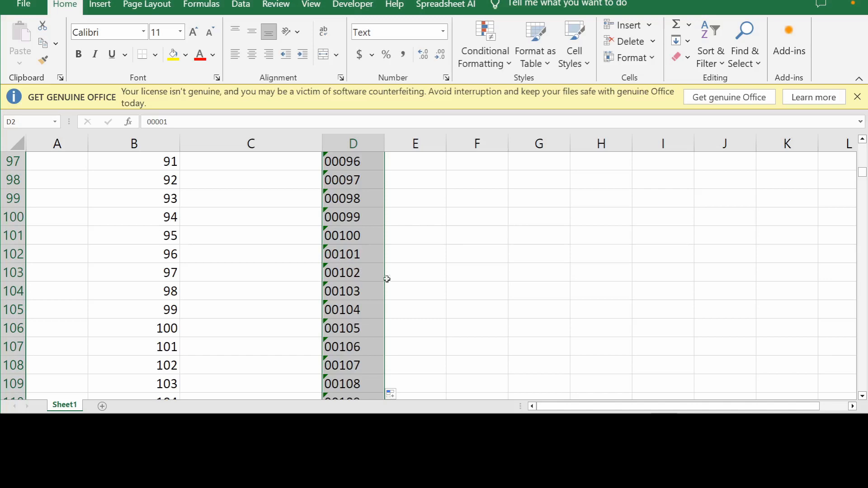
scroll(364, 217, "down", 2)
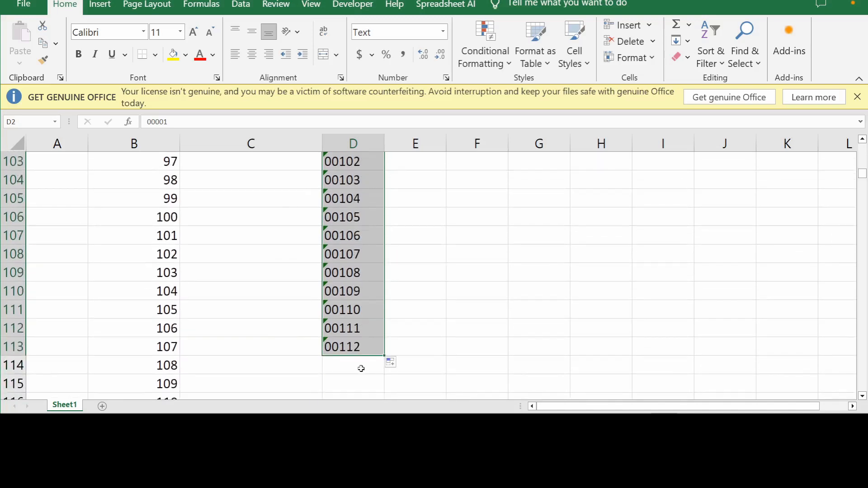
left_click(360, 367)
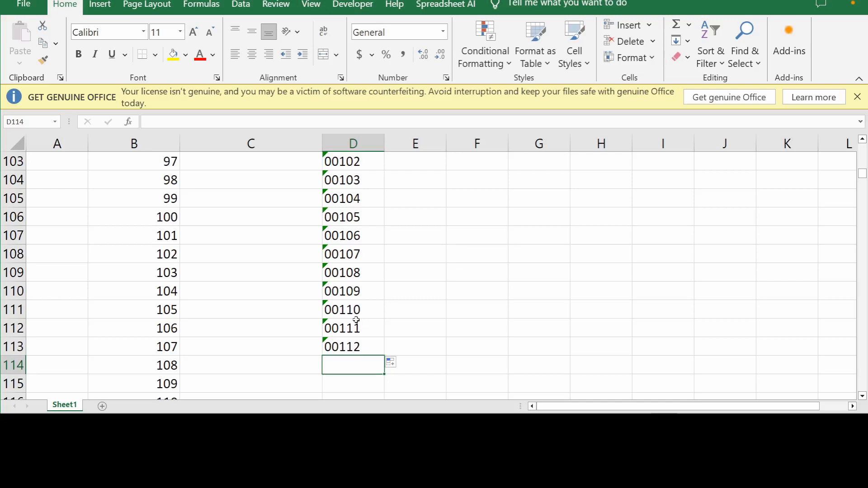
scroll(403, 284, "up", 20)
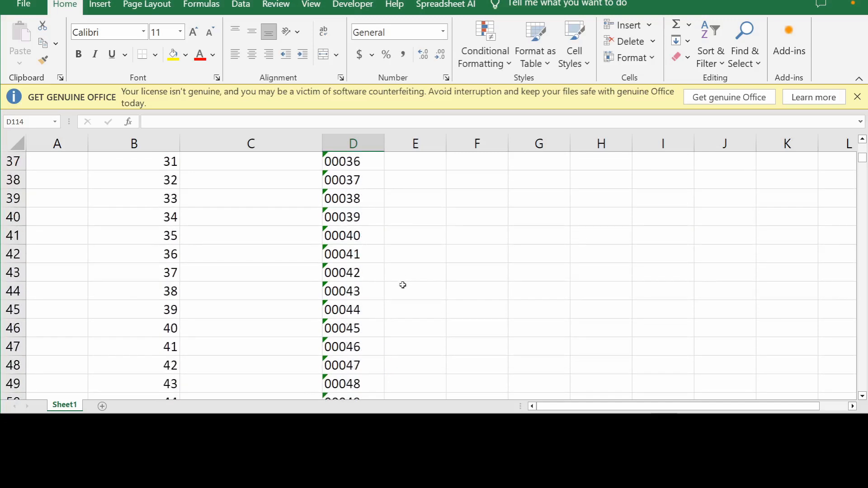
key("ctrl+z")
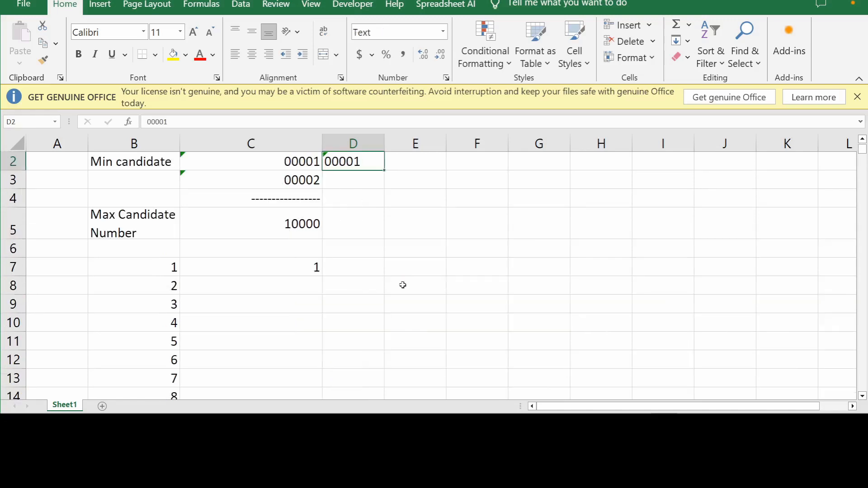
key("ctrl+z")
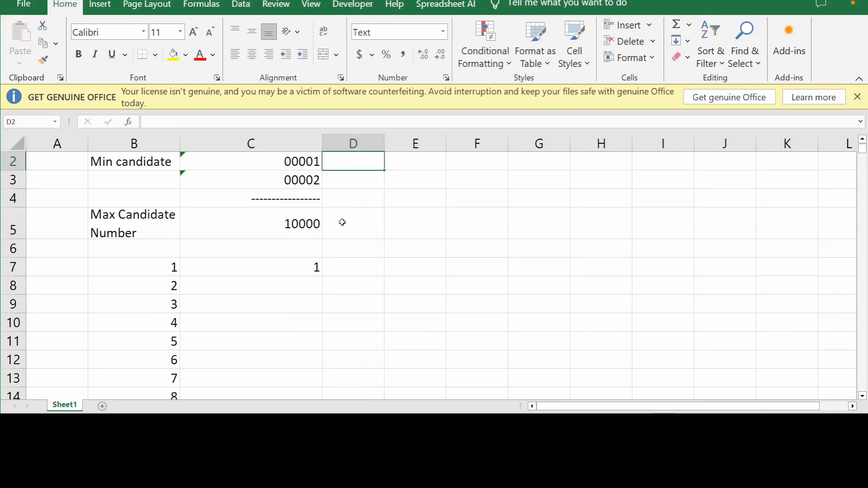
Step: Enter the formula =TEXT(B7,"00000") in cell C7 to pad the serial number to five digits
left_click(271, 272)
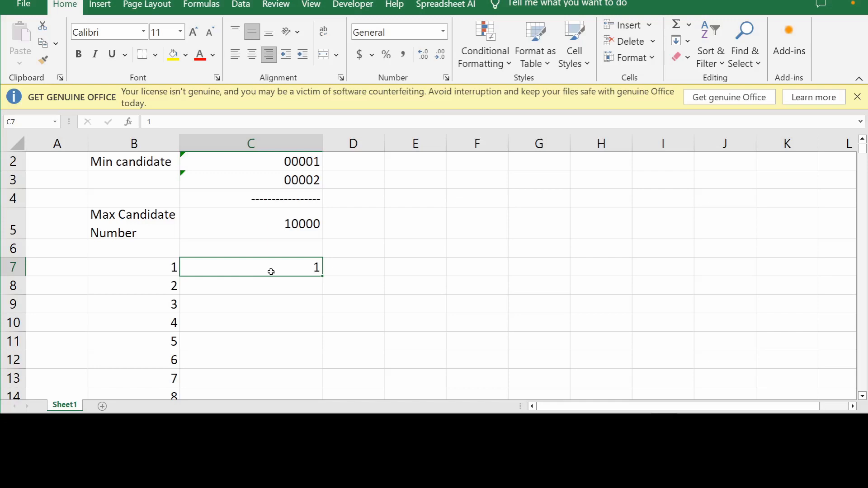
type("=")
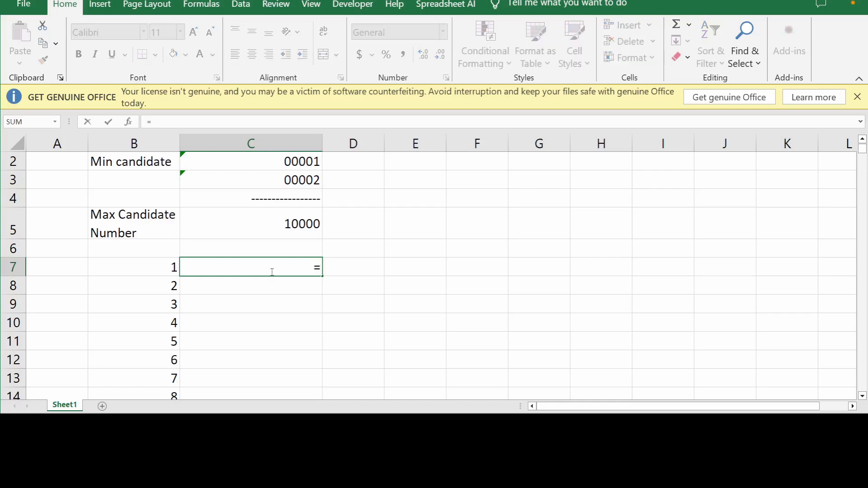
type("text")
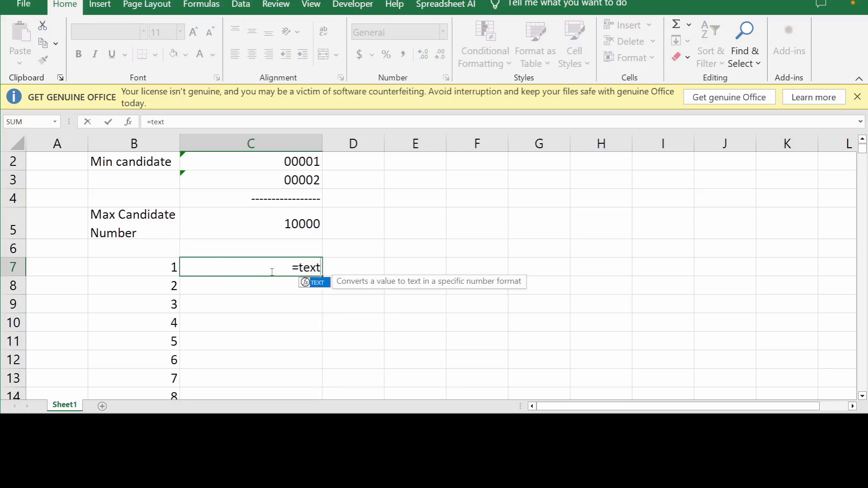
type("(")
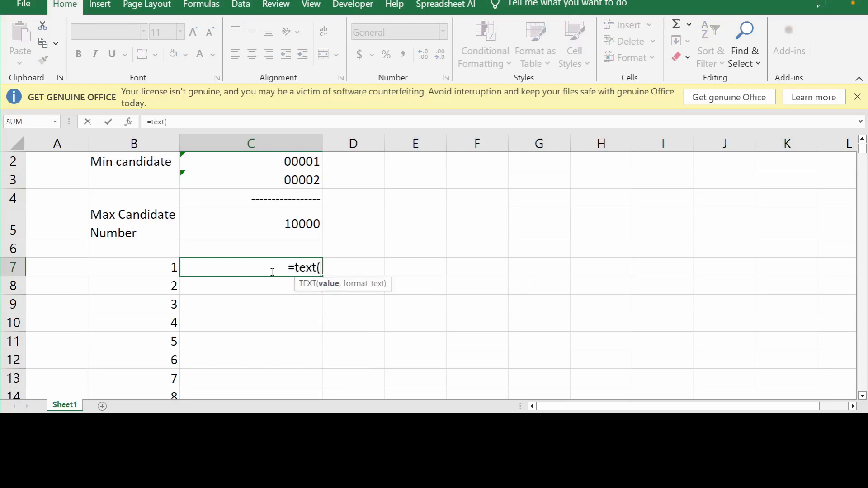
left_click(159, 269)
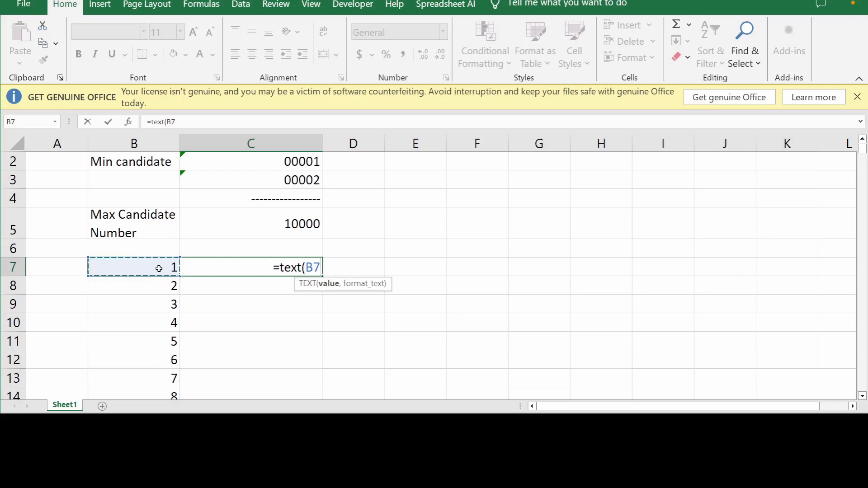
type(",")
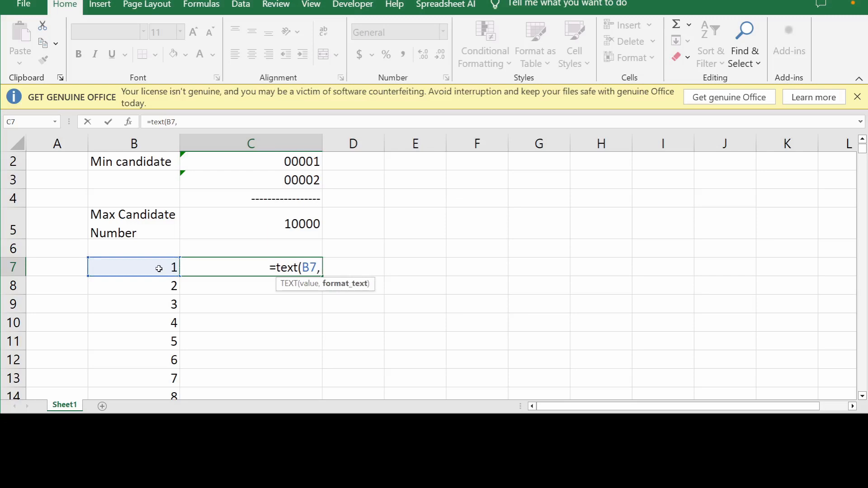
type("\"")
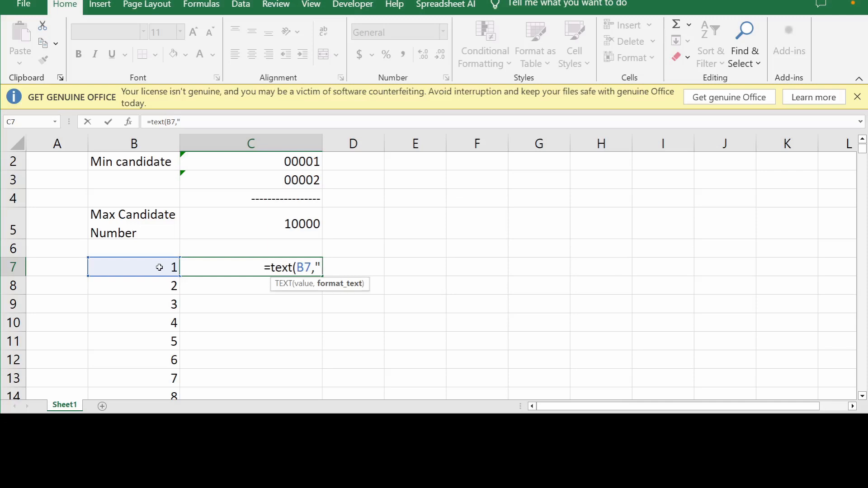
type("00")
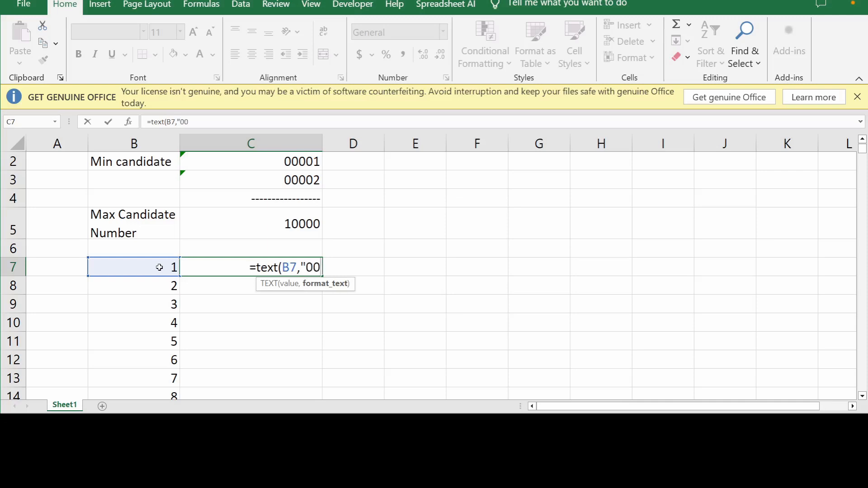
type("000")
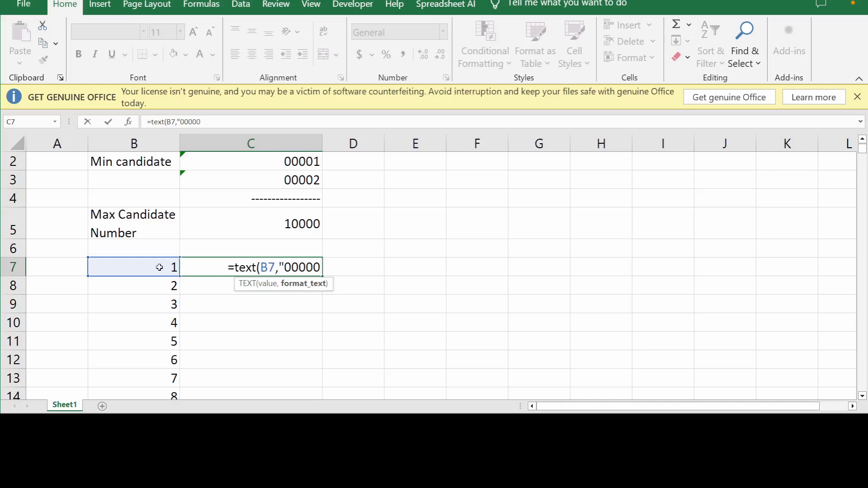
type("\")")
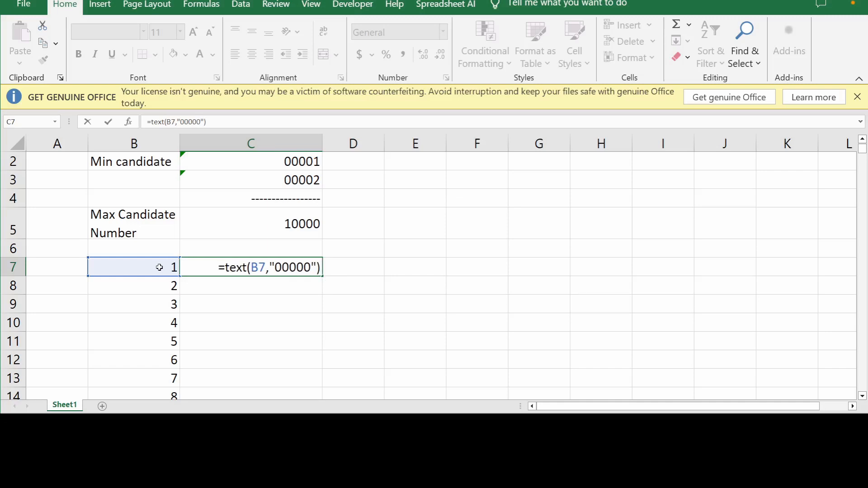
key("Return")
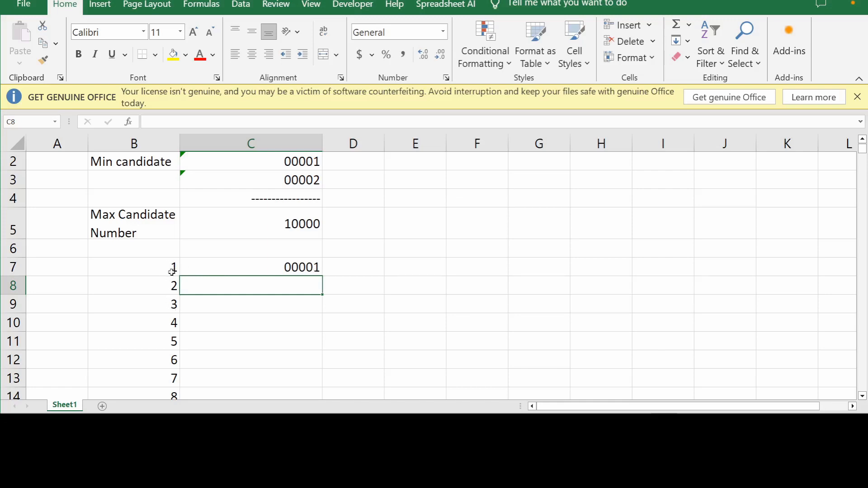
Step: Fill the C7 formula down column C to row 966 alongside the serial numbers
left_click(308, 267)
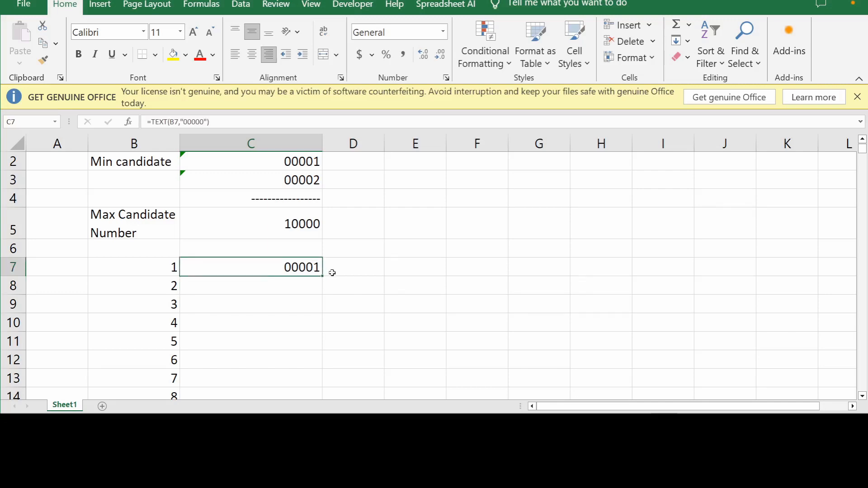
mouse_move(322, 276)
left_mouse_down()
mouse_move(322, 360)
mouse_move(321, 284)
left_mouse_up()
left_click_drag(322, 425, 322, 369)
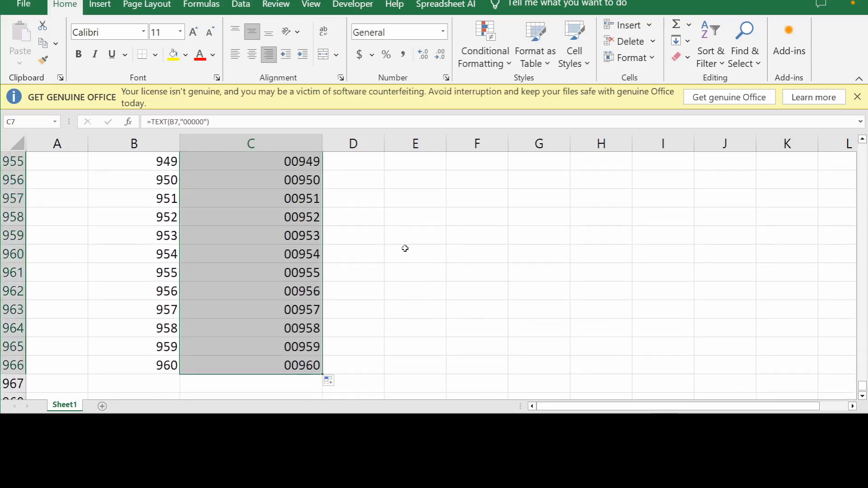
Step: Scroll through column C to review the padded candidate numbers
scroll(422, 315, "up", 8)
scroll(424, 317, "up", 20)
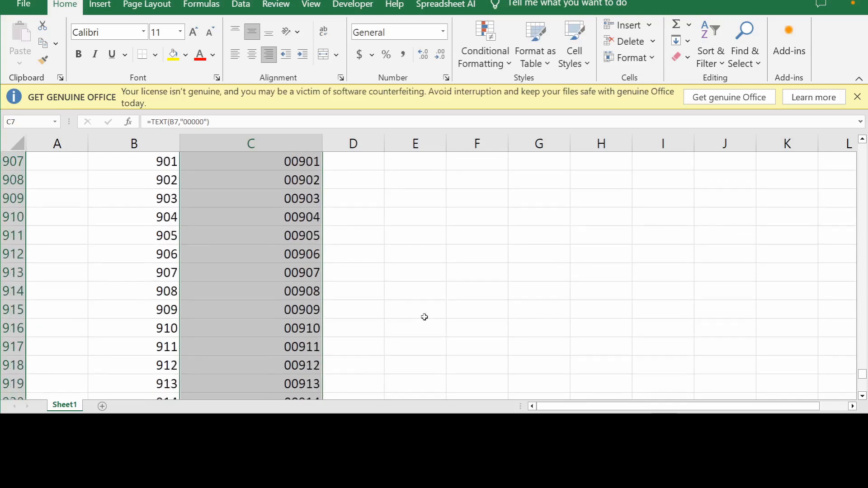
scroll(452, 248, "up", 5)
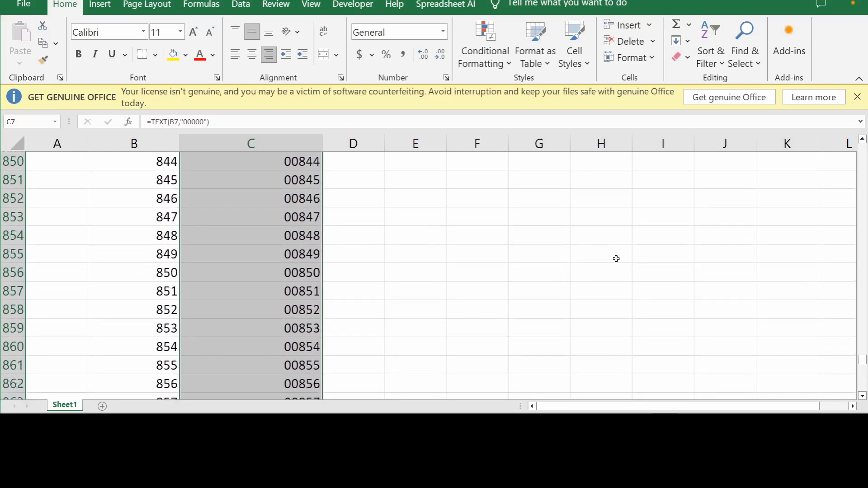
left_click_drag(862, 361, 862, 168)
left_click(386, 262)
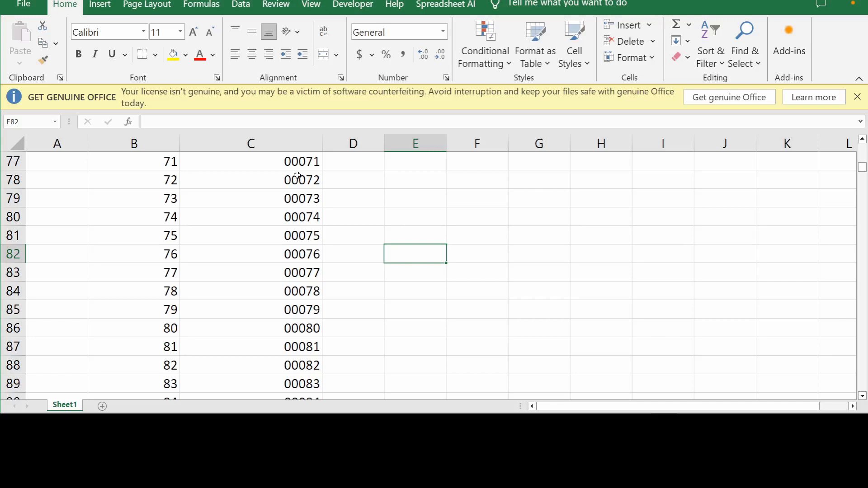
scroll(297, 178, "down", 14)
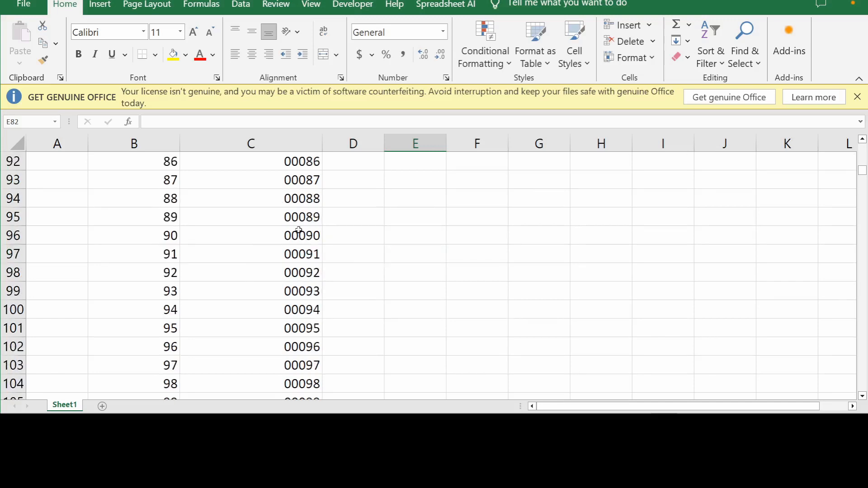
scroll(299, 230, "down", 20)
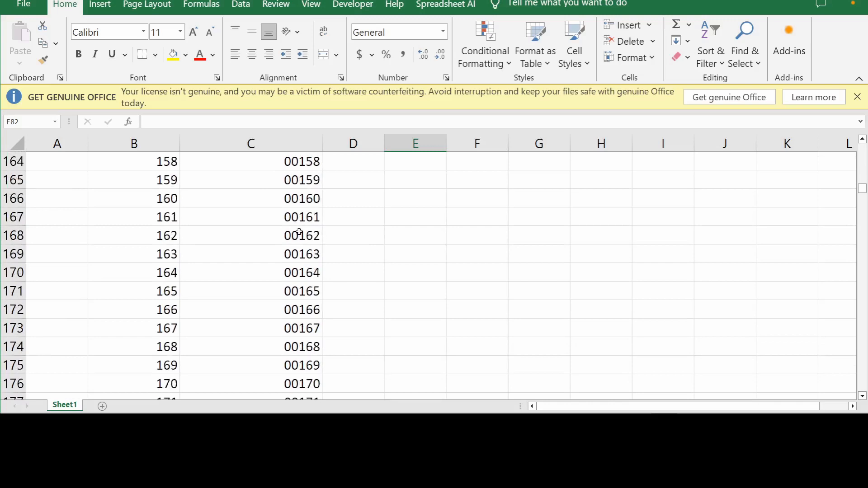
scroll(299, 231, "down", 20)
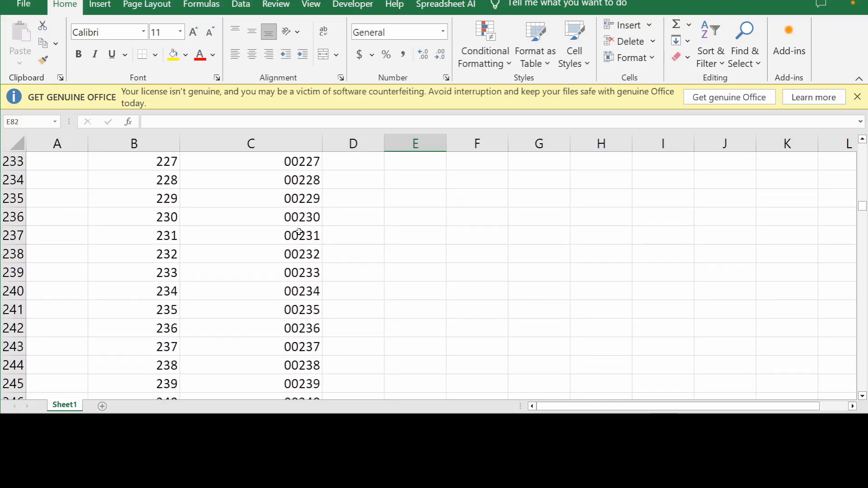
scroll(300, 232, "down", 20)
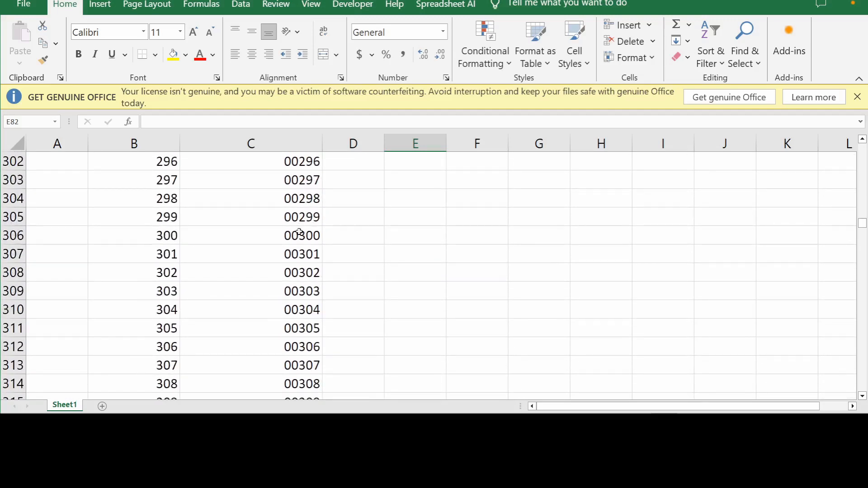
scroll(299, 232, "down", 8)
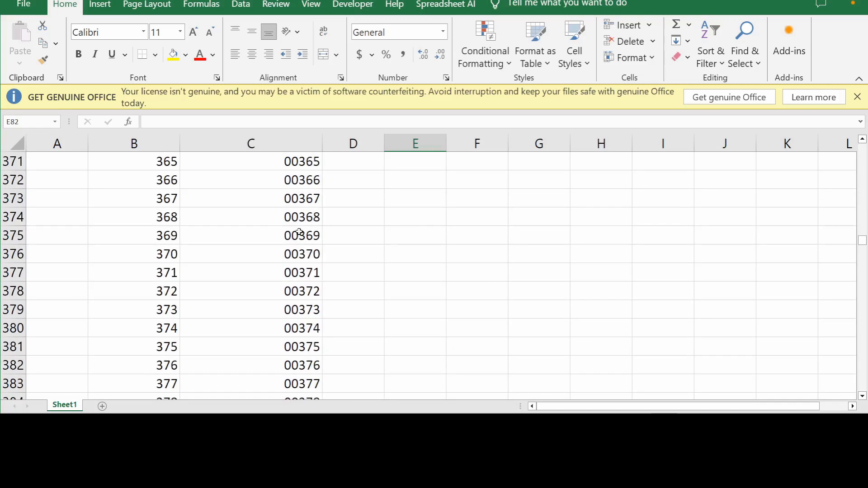
scroll(299, 232, "down", 5)
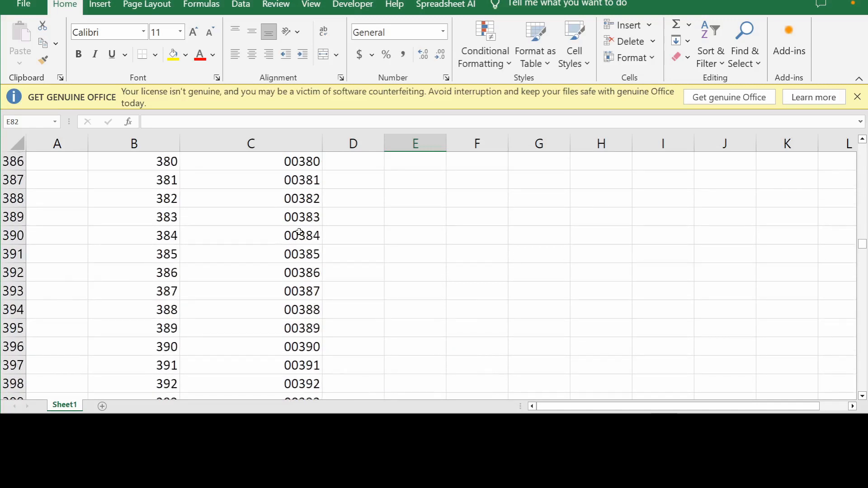